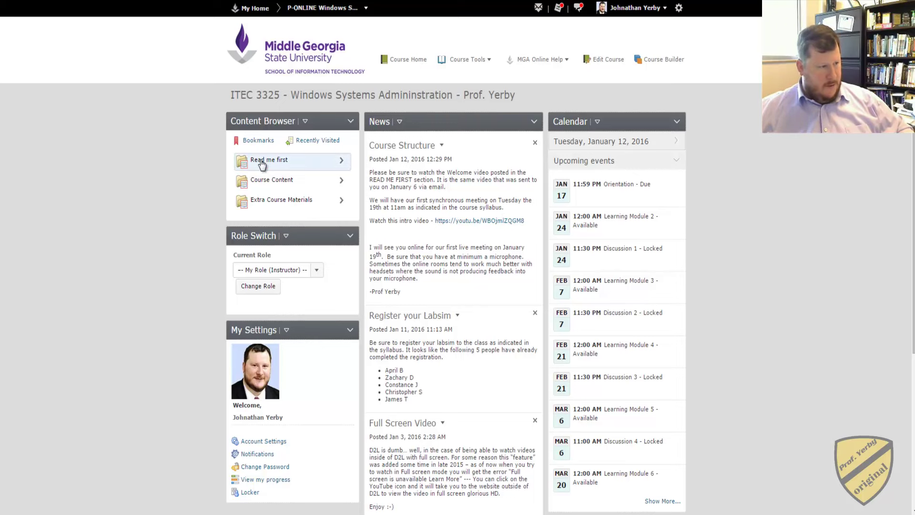
Open the Welcome to ITEC 3325 topic from the Read me first module.
{"action": "left_click", "coordinate": [286, 160]}
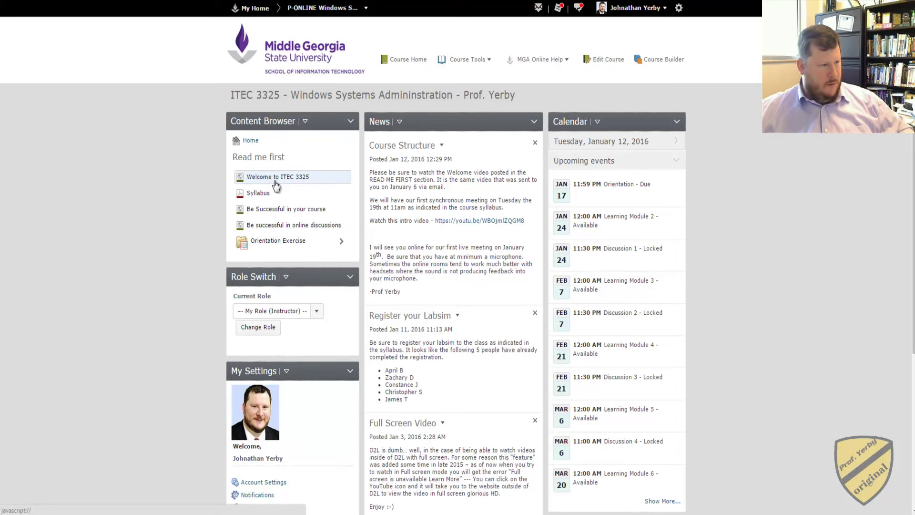
{"action": "left_click", "coordinate": [259, 175]}
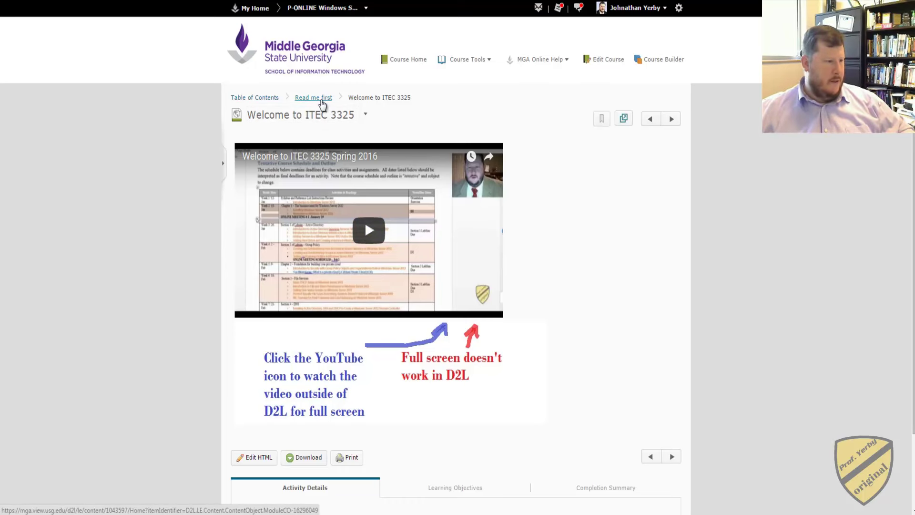
Go to the Syllabus topic in the Read me first module, download the course syllabus PDF and open it.
{"action": "left_click", "coordinate": [322, 103]}
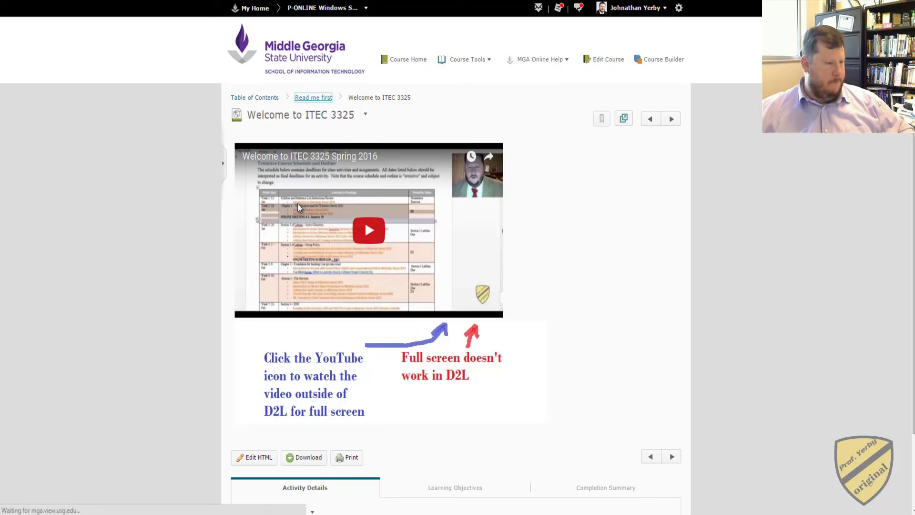
{"action": "left_click", "coordinate": [379, 213]}
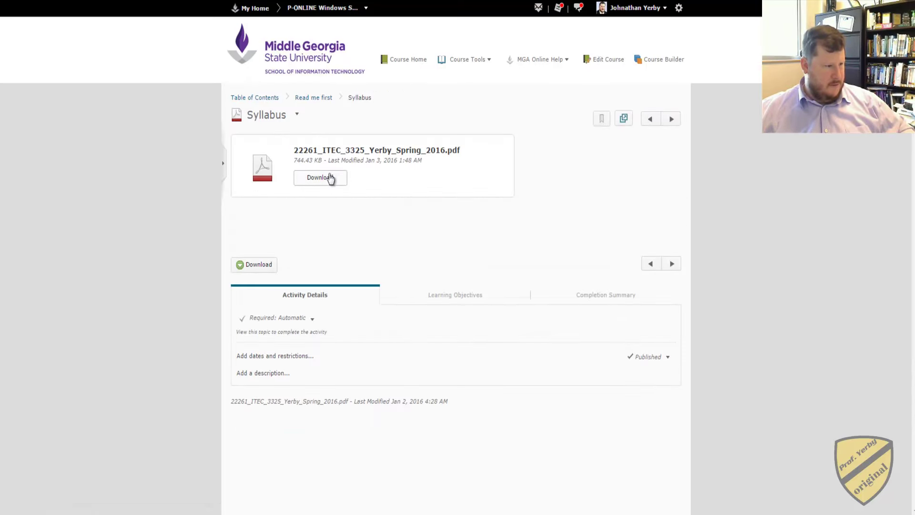
{"action": "left_click", "coordinate": [331, 179]}
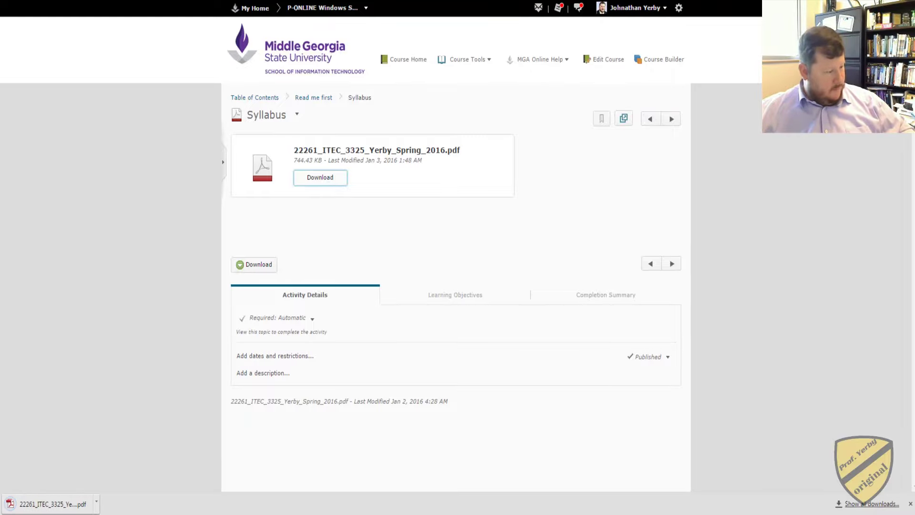
{"action": "left_click", "coordinate": [45, 503]}
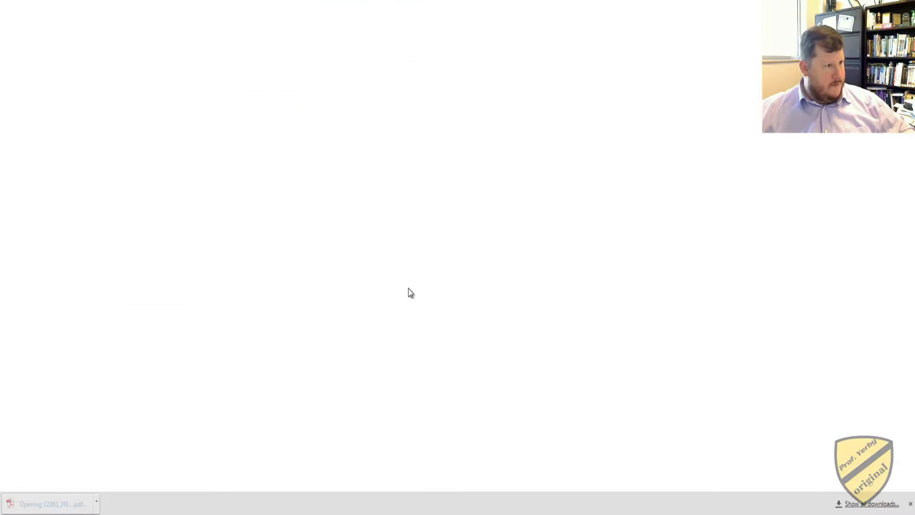
Review the Tentative Course Schedule and Outline in the syllabus for the online meeting dates, and close the PDF.
{"action": "scroll", "coordinate": [408, 289], "scroll_direction": "down", "scroll_amount": 20}
{"action": "scroll", "coordinate": [456, 325], "scroll_direction": "up", "scroll_amount": 5}
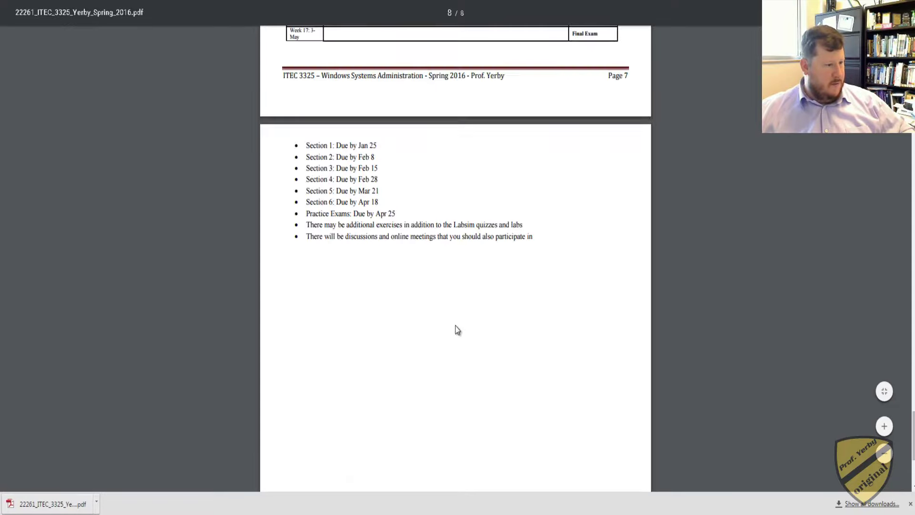
{"action": "scroll", "coordinate": [455, 325], "scroll_direction": "up", "scroll_amount": 10}
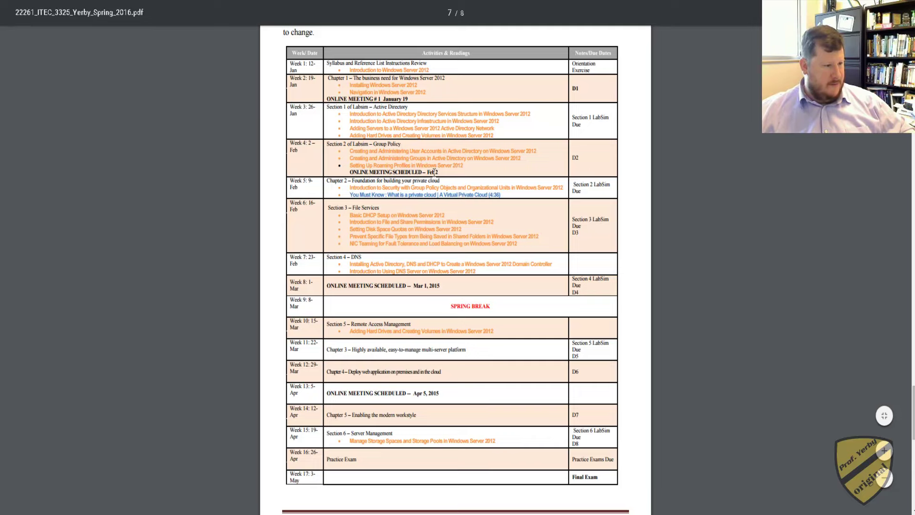
{"action": "scroll", "coordinate": [572, 274], "scroll_direction": "up", "scroll_amount": 1}
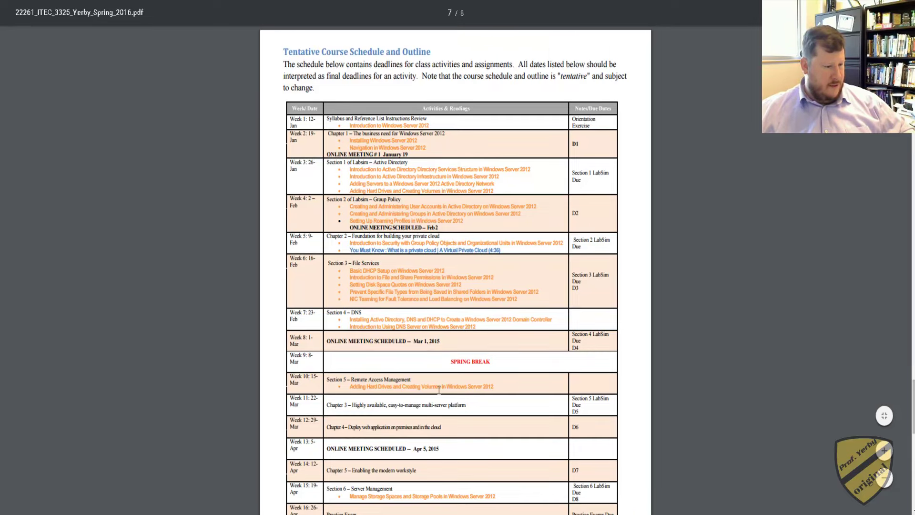
{"action": "scroll", "coordinate": [707, 242], "scroll_direction": "up", "scroll_amount": 3}
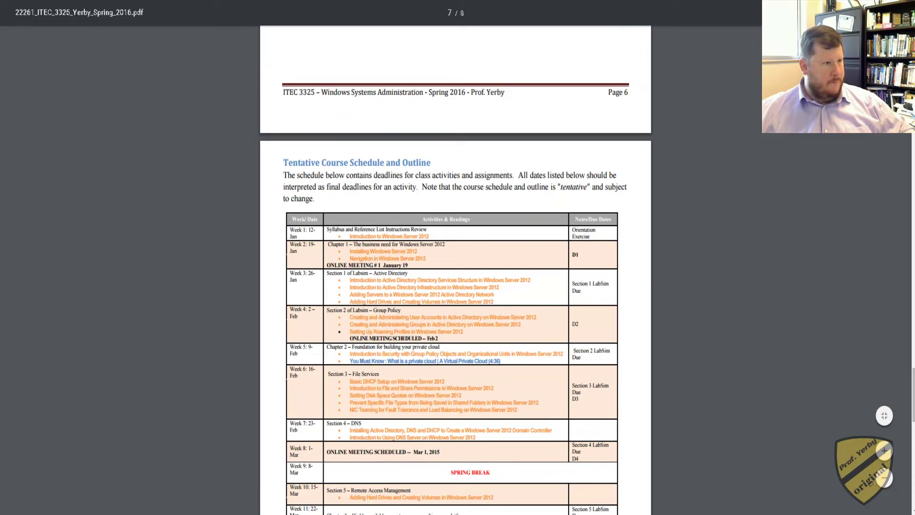
{"action": "key", "text": "ctrl+w"}
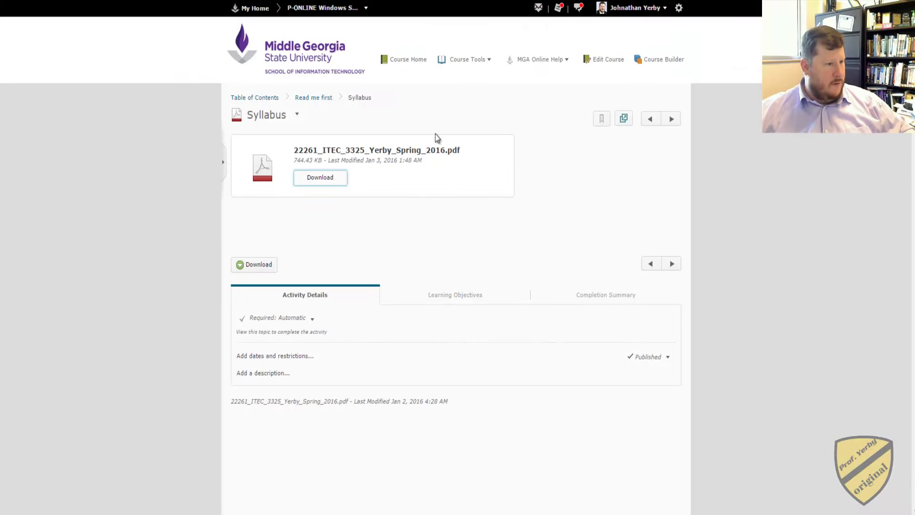
Return to the course home page and open the course's Online Rooms.
{"action": "left_click", "coordinate": [413, 63]}
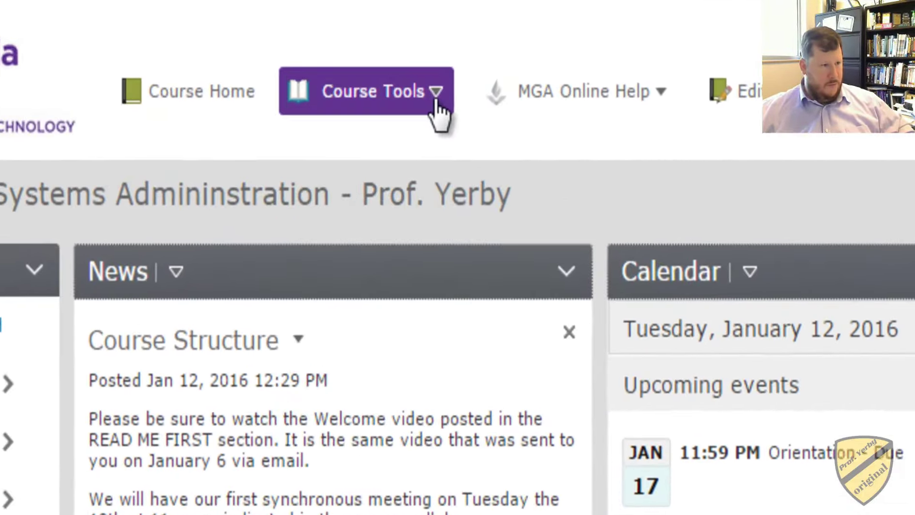
{"action": "left_click", "coordinate": [474, 71]}
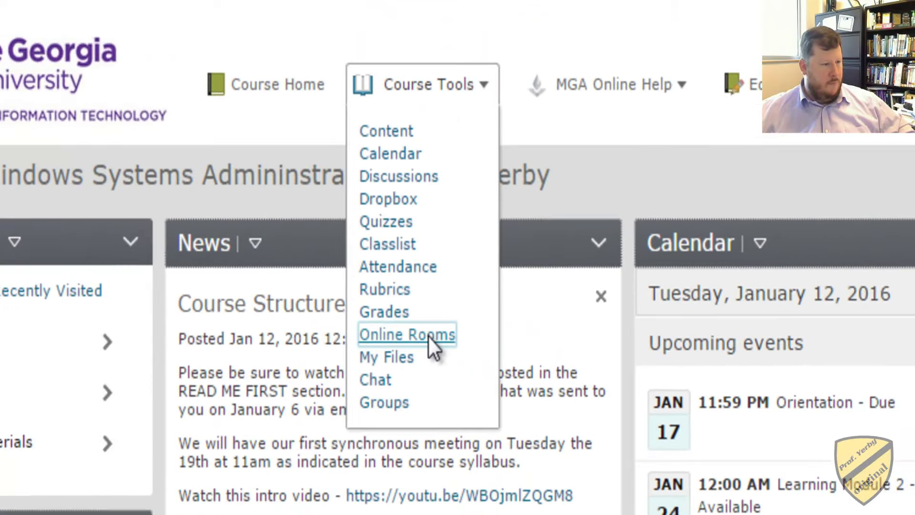
{"action": "left_click", "coordinate": [371, 386]}
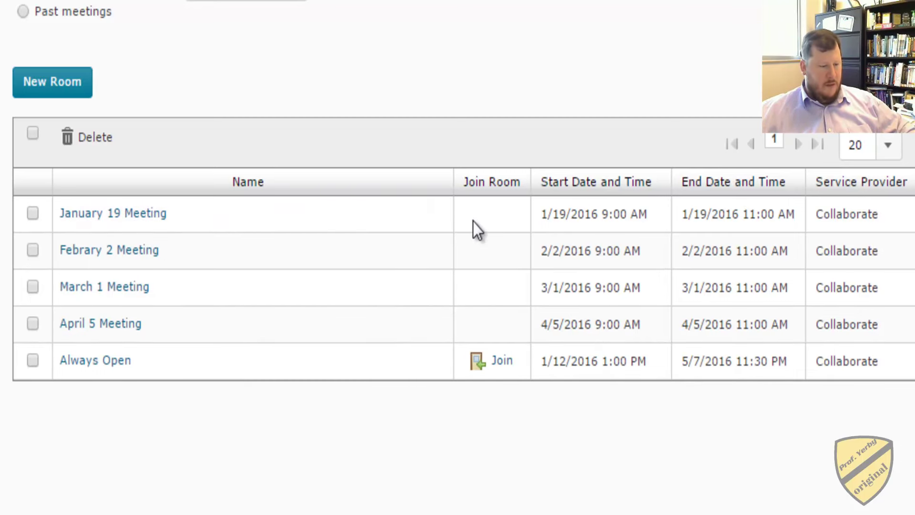
Join the Always Open room to download its meeting file, and check that Blackboard Collaborate Launcher is installed.
{"action": "left_click", "coordinate": [504, 362]}
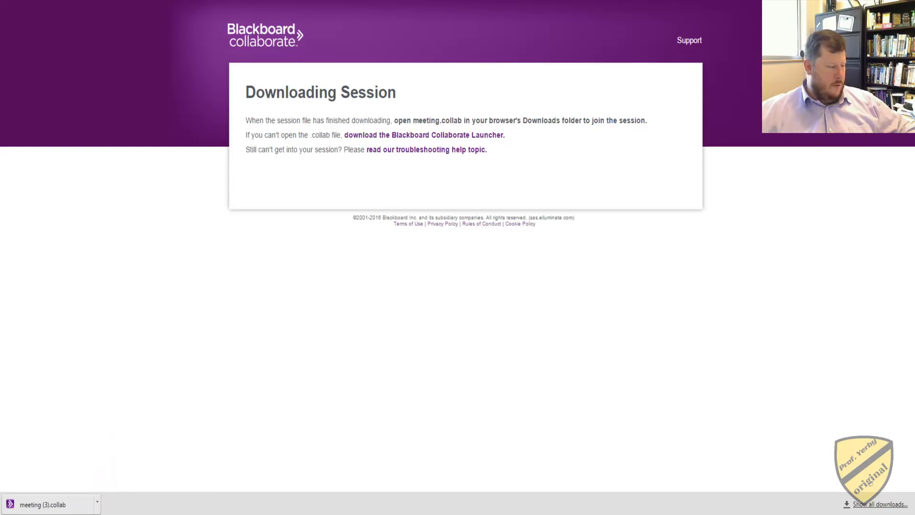
{"action": "key", "text": "super"}
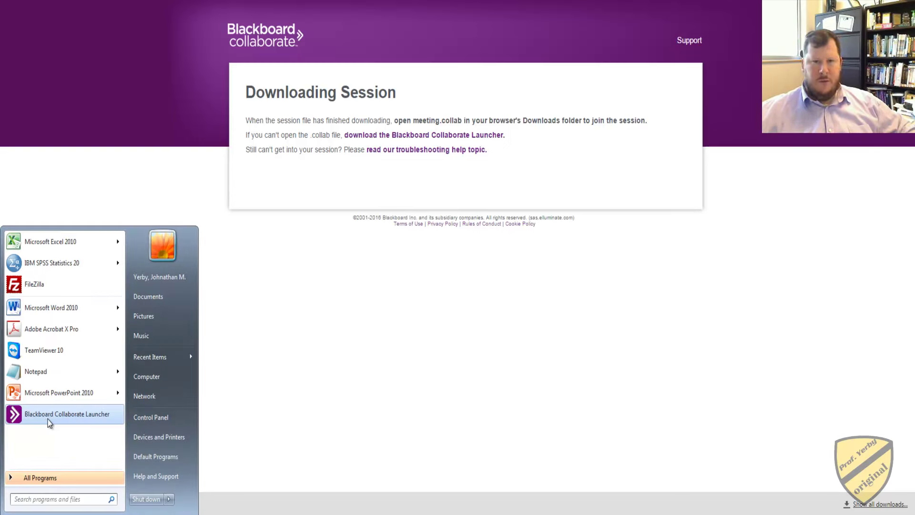
{"action": "left_click", "coordinate": [400, 380]}
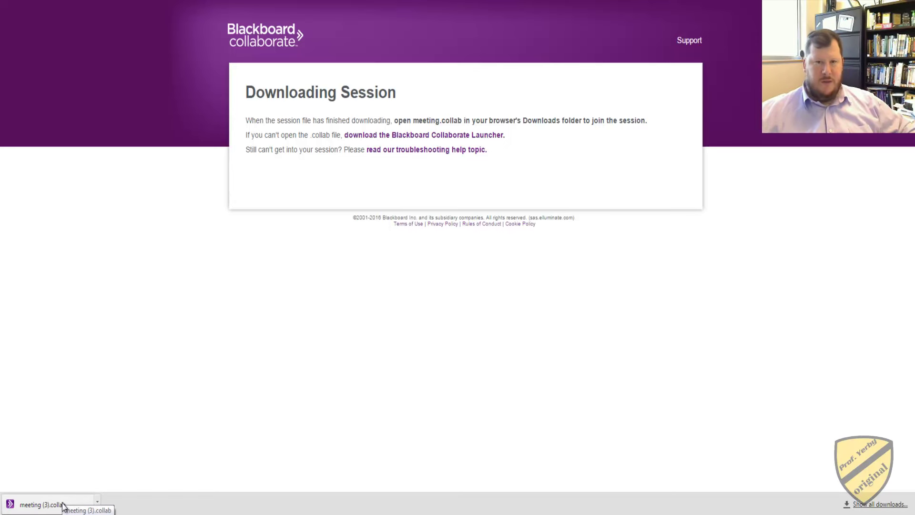
Launch the downloaded meeting file and allow Blackboard Collaborate to run, suppressing further warnings for this publisher and location.
{"action": "left_click", "coordinate": [29, 503]}
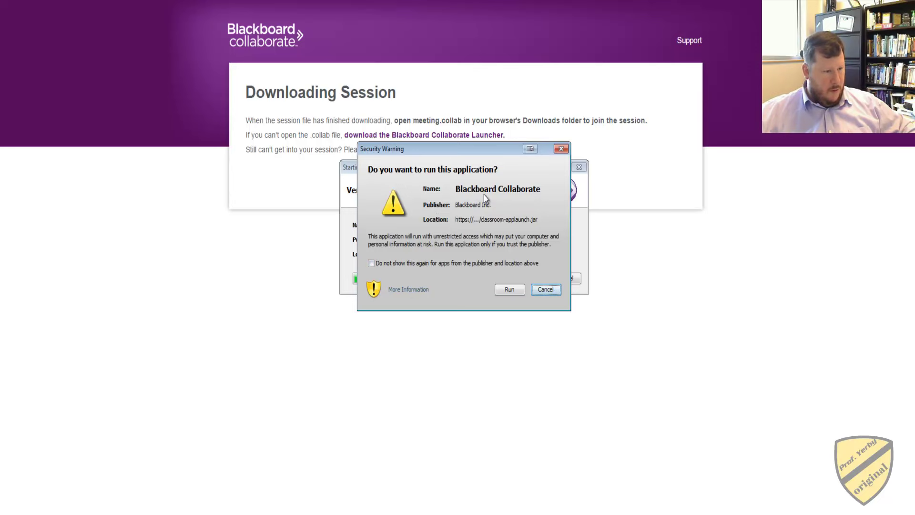
{"action": "left_click", "coordinate": [419, 264]}
{"action": "left_click", "coordinate": [508, 290]}
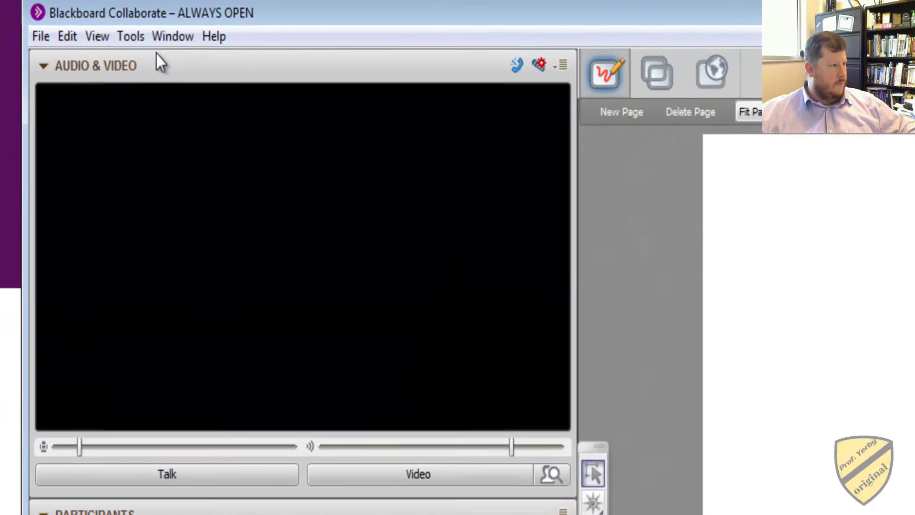
{"action": "left_click", "coordinate": [79, 23]}
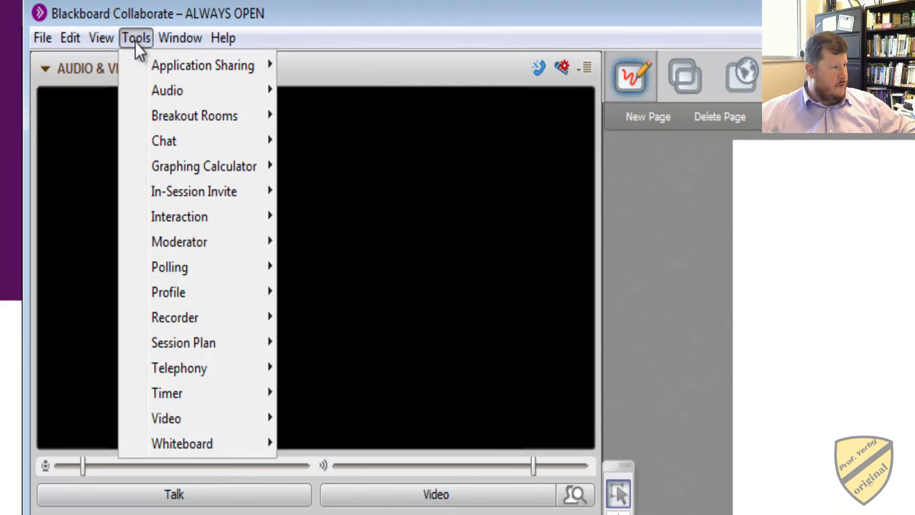
{"action": "mouse_move", "coordinate": [159, 92]}
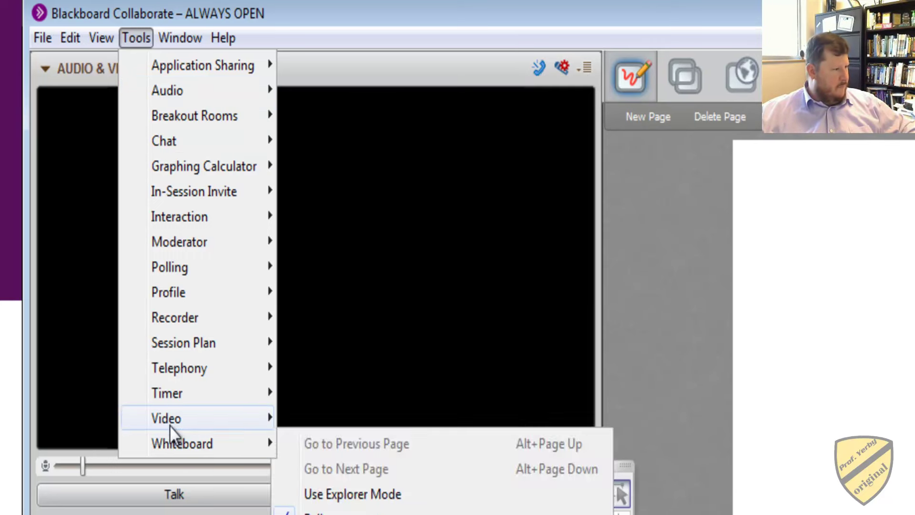
{"action": "mouse_move", "coordinate": [187, 67]}
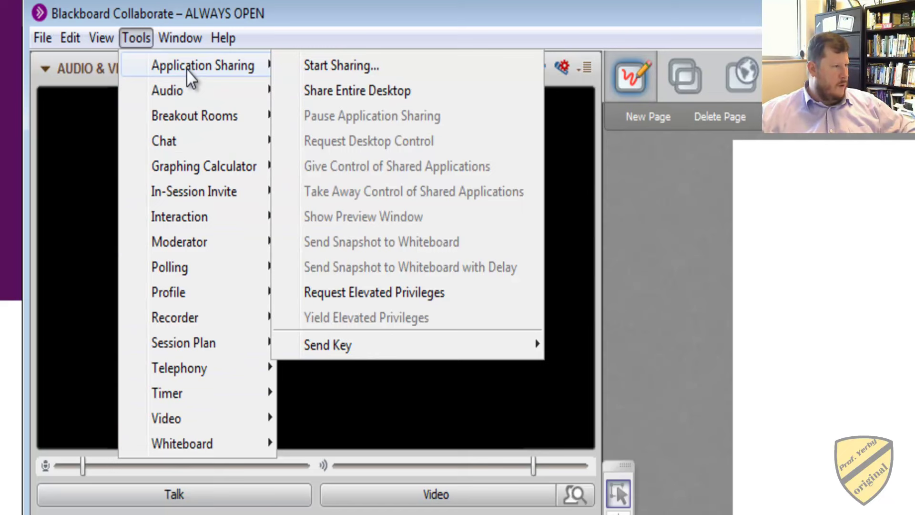
{"action": "mouse_move", "coordinate": [191, 444]}
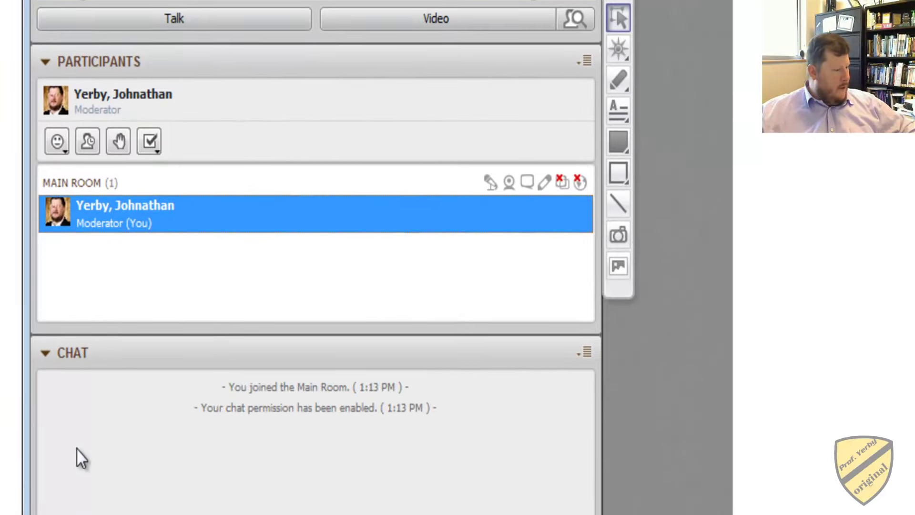
{"action": "left_click", "coordinate": [242, 258]}
Show the Approval reaction from the feedback options for participants.
{"action": "left_click", "coordinate": [58, 141]}
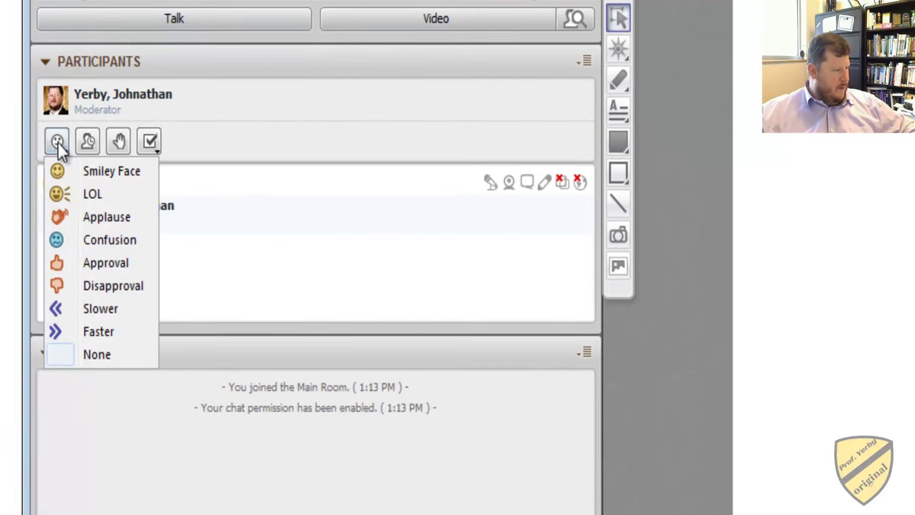
{"action": "left_click", "coordinate": [58, 142]}
{"action": "left_click", "coordinate": [58, 141]}
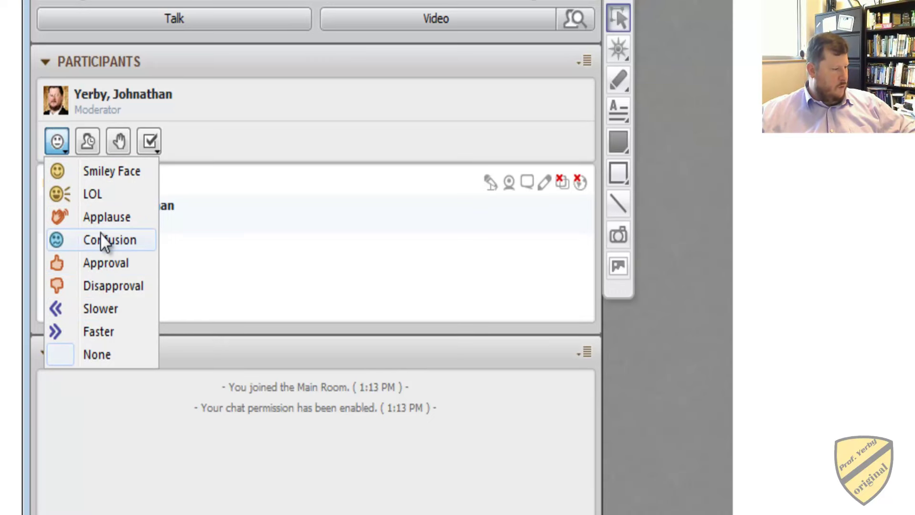
{"action": "left_click", "coordinate": [105, 263]}
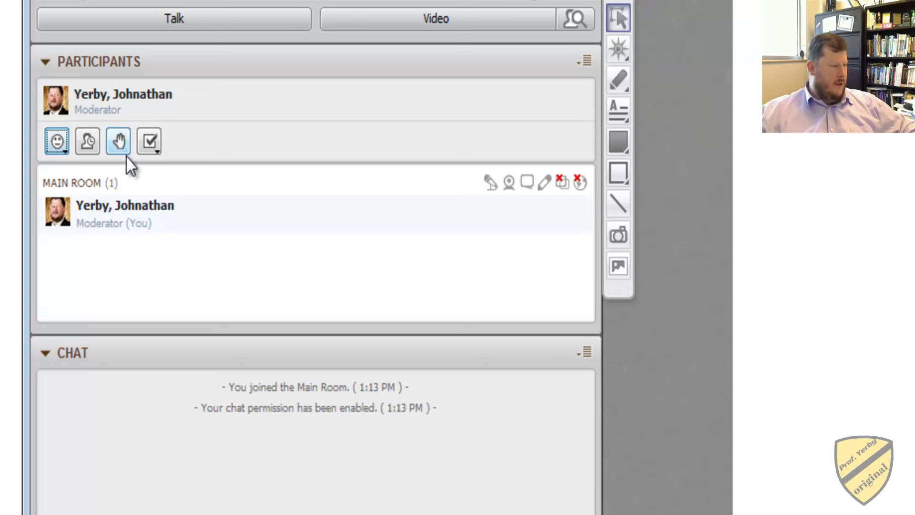
Raise your hand in the participants list and lower it again.
{"action": "mouse_move", "coordinate": [133, 212]}
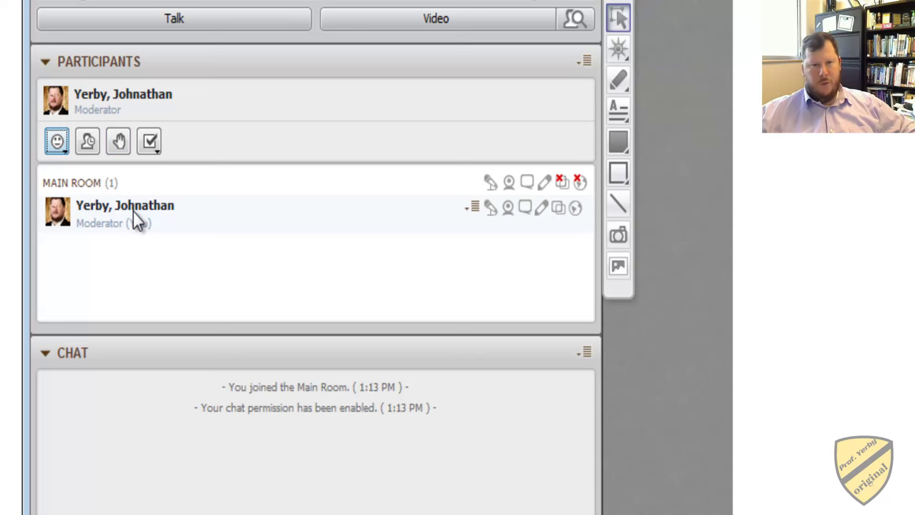
{"action": "left_click", "coordinate": [120, 142]}
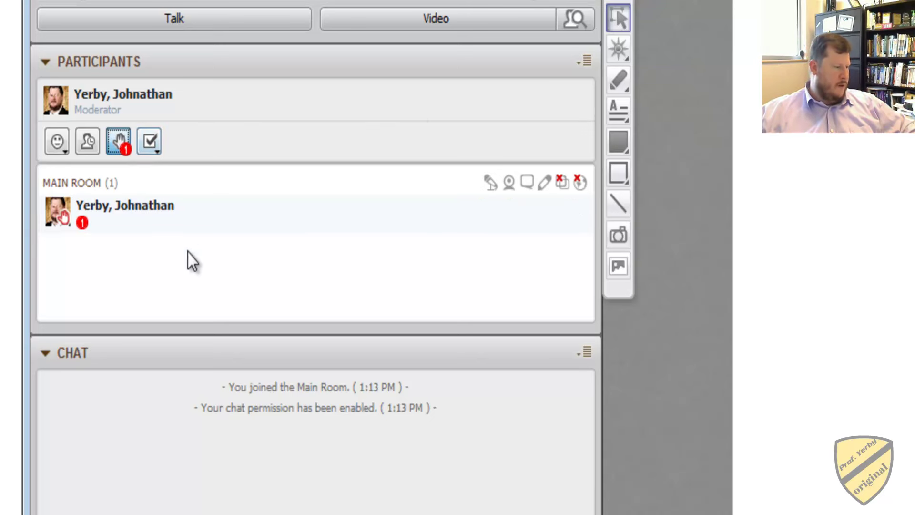
{"action": "left_click", "coordinate": [125, 143]}
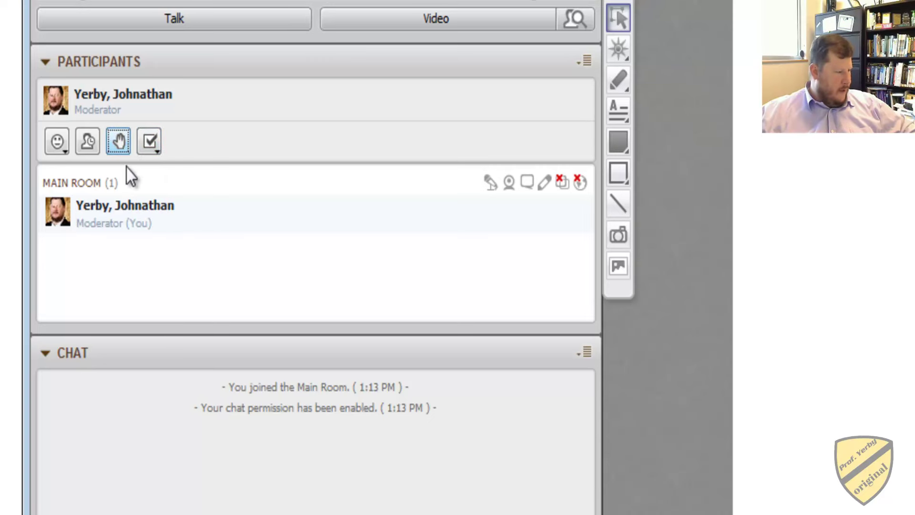
Answer Yes as the polling response and clear all the responses.
{"action": "left_click", "coordinate": [154, 152]}
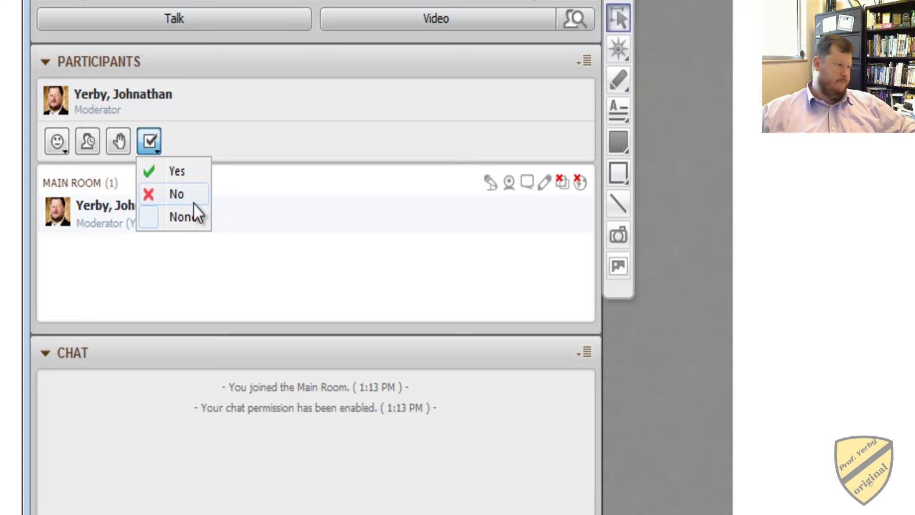
{"action": "left_click", "coordinate": [171, 170]}
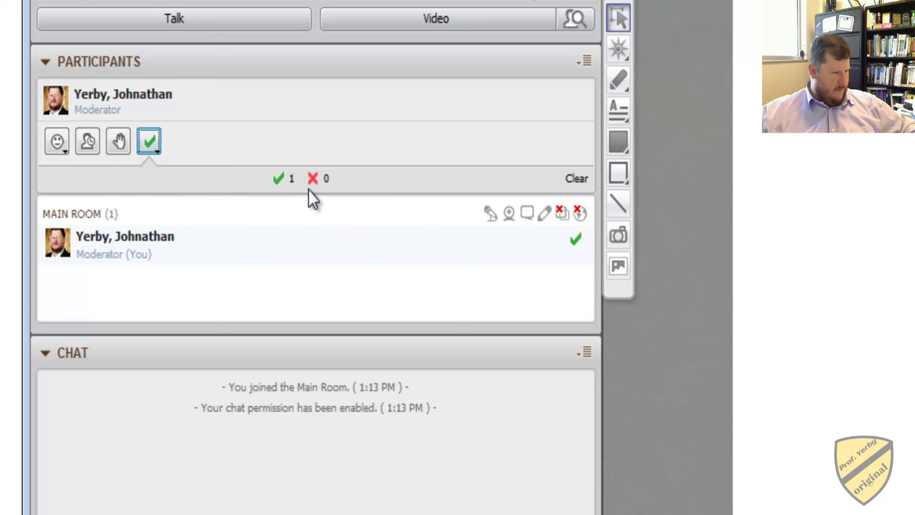
{"action": "mouse_move", "coordinate": [439, 238]}
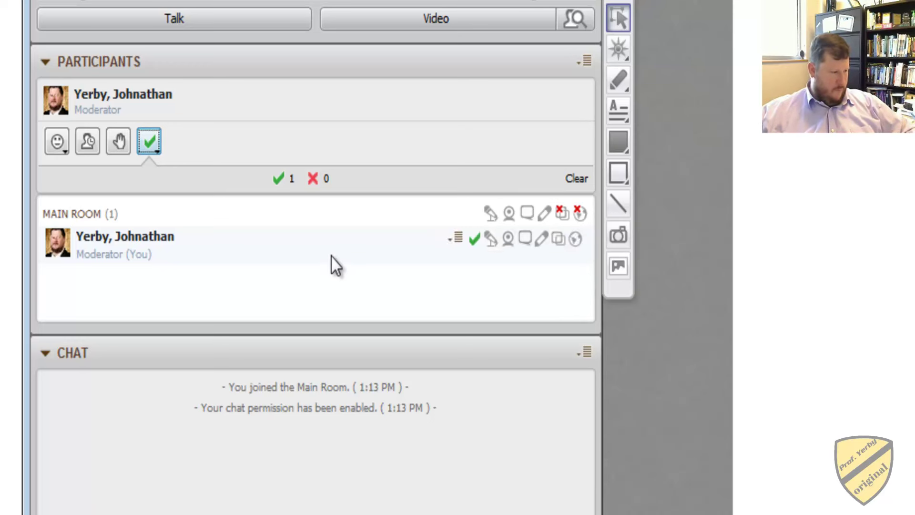
{"action": "left_click", "coordinate": [149, 147]}
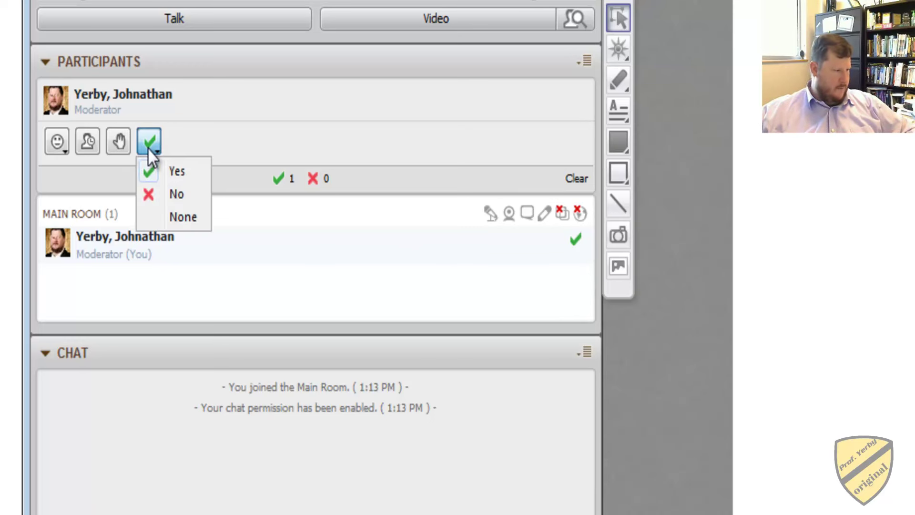
{"action": "left_click", "coordinate": [577, 179]}
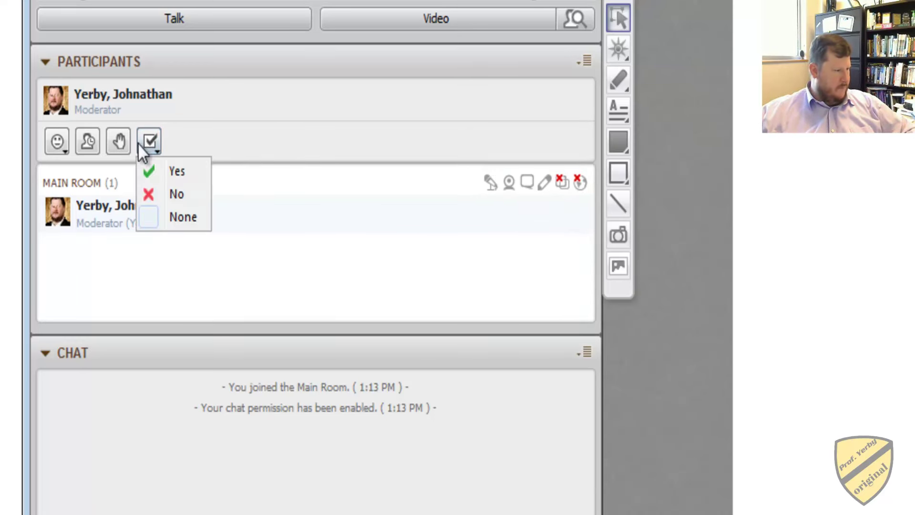
Set your participant status to Away and switch it off again.
{"action": "left_click", "coordinate": [87, 141]}
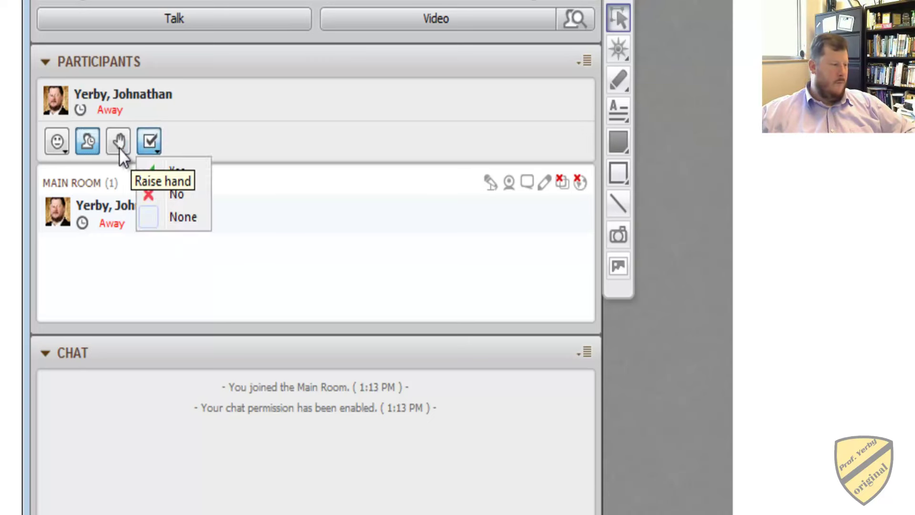
{"action": "left_click", "coordinate": [87, 143]}
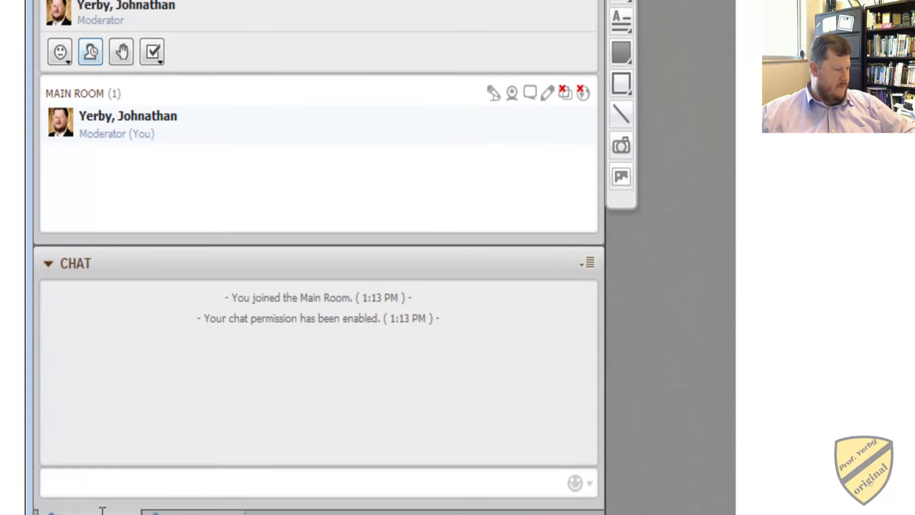
{"action": "left_click", "coordinate": [106, 476]}
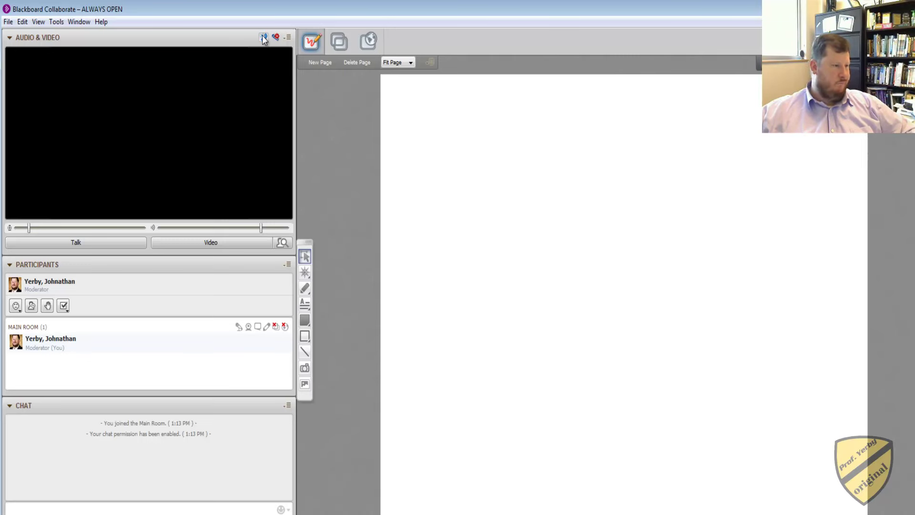
{"action": "left_click", "coordinate": [287, 38]}
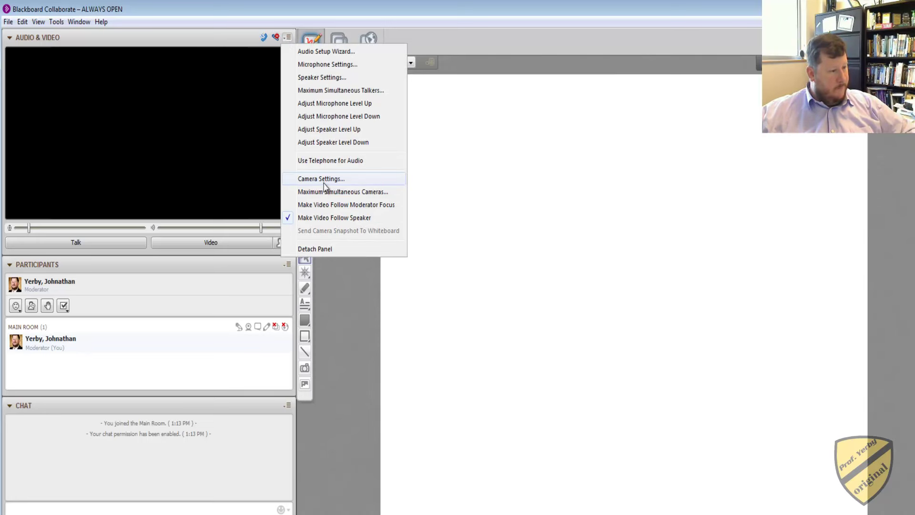
{"action": "left_click", "coordinate": [216, 265]}
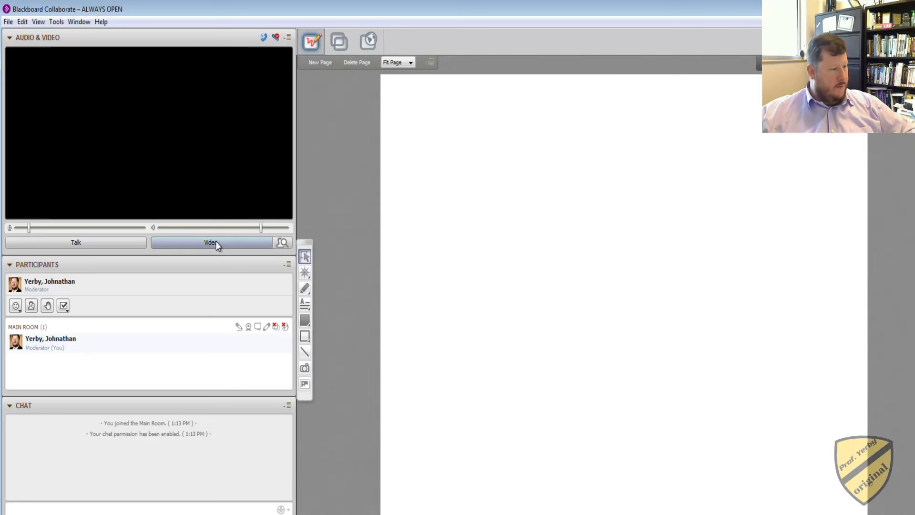